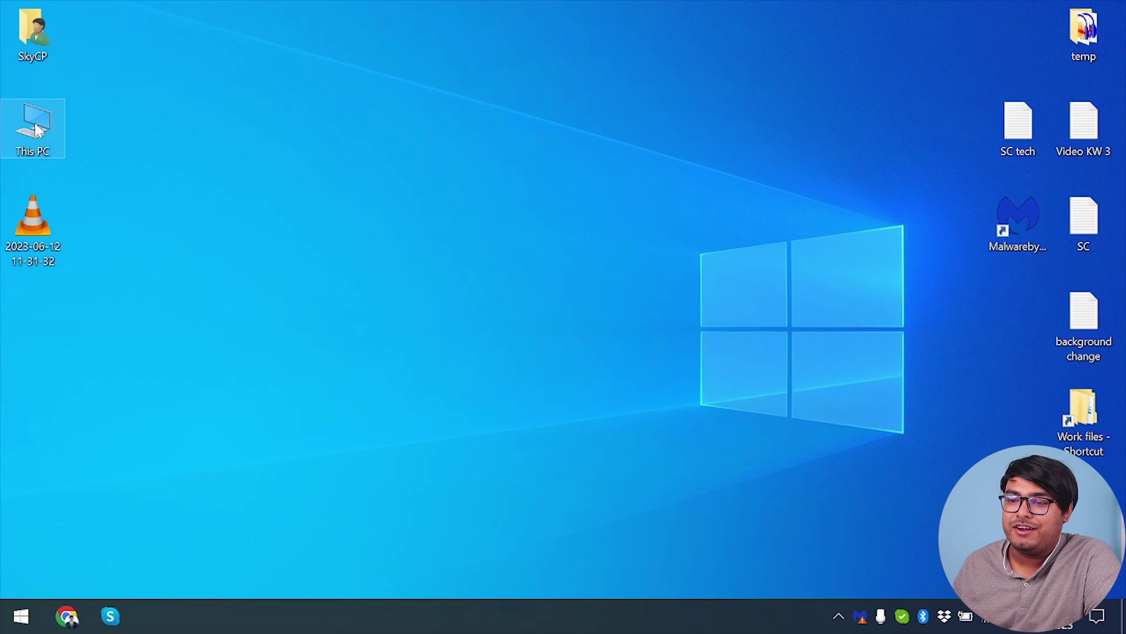
View This PC's system information, then launch System Configuration by running msconfig from Run history.
right_click(37, 115)
click(188, 320)
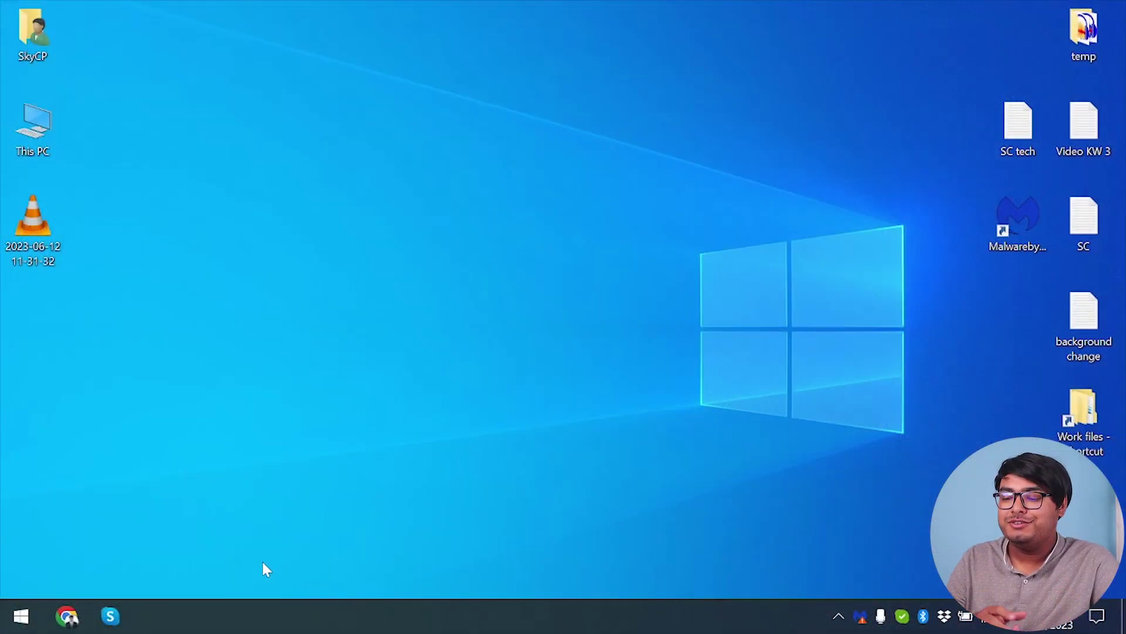
key(super+r)
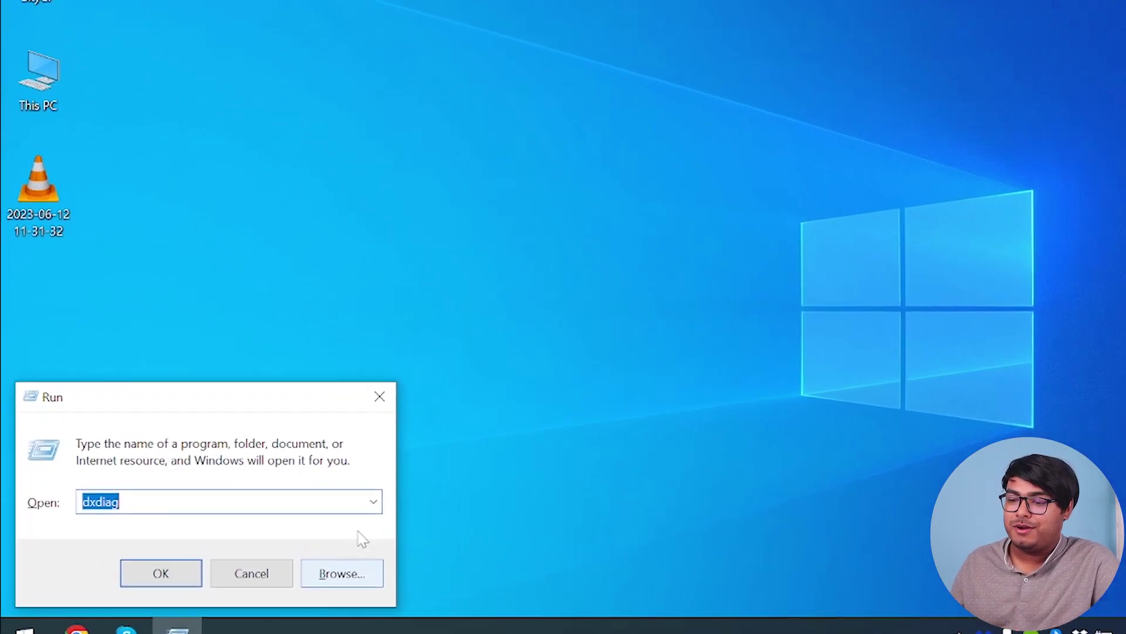
click(373, 501)
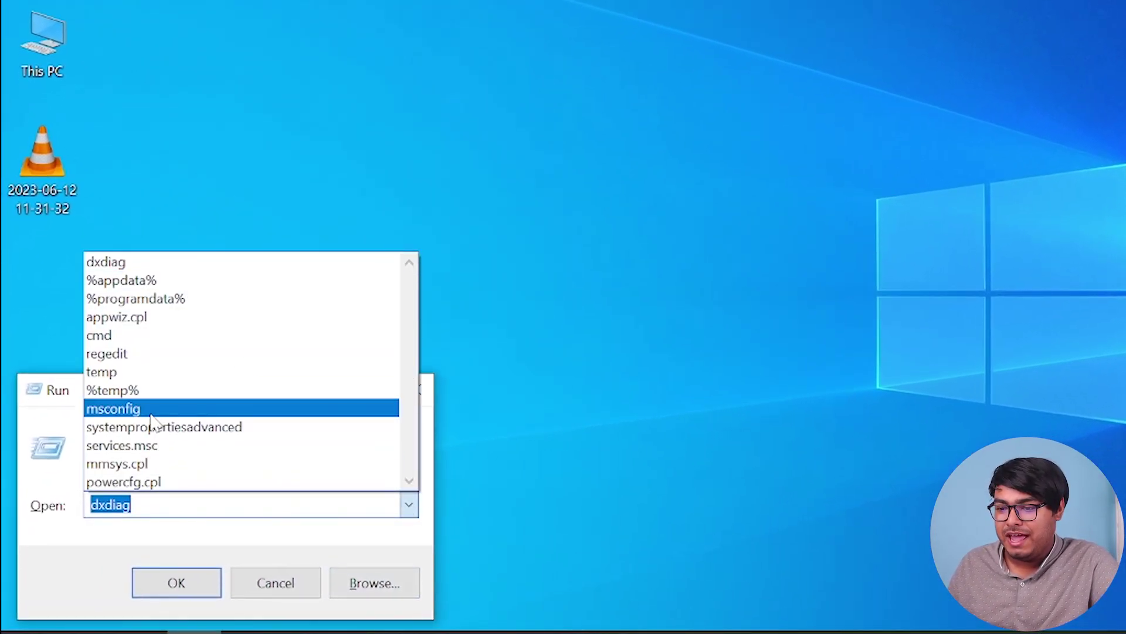
click(133, 408)
click(86, 510)
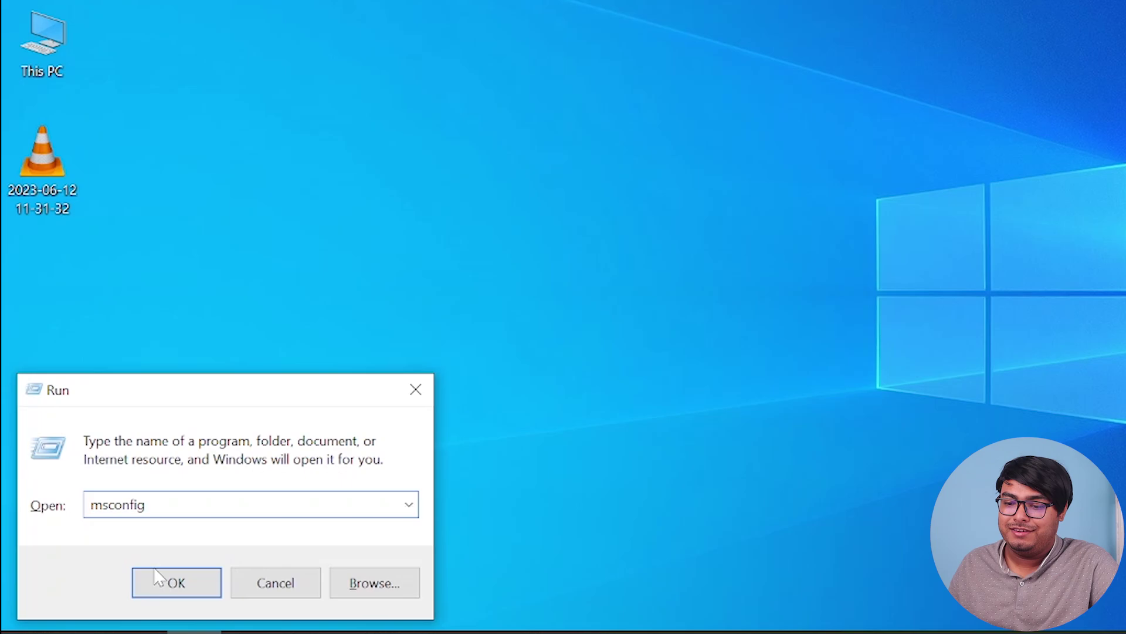
click(170, 581)
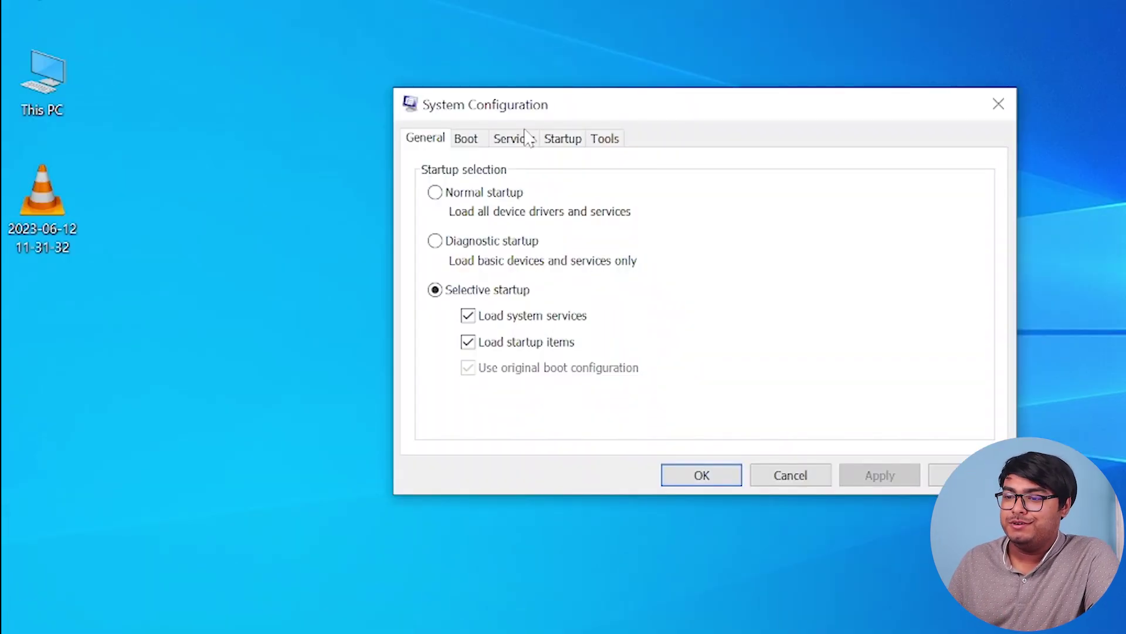
Enable the Boot tab's Maximum memory limit at 8192 and apply it.
click(473, 143)
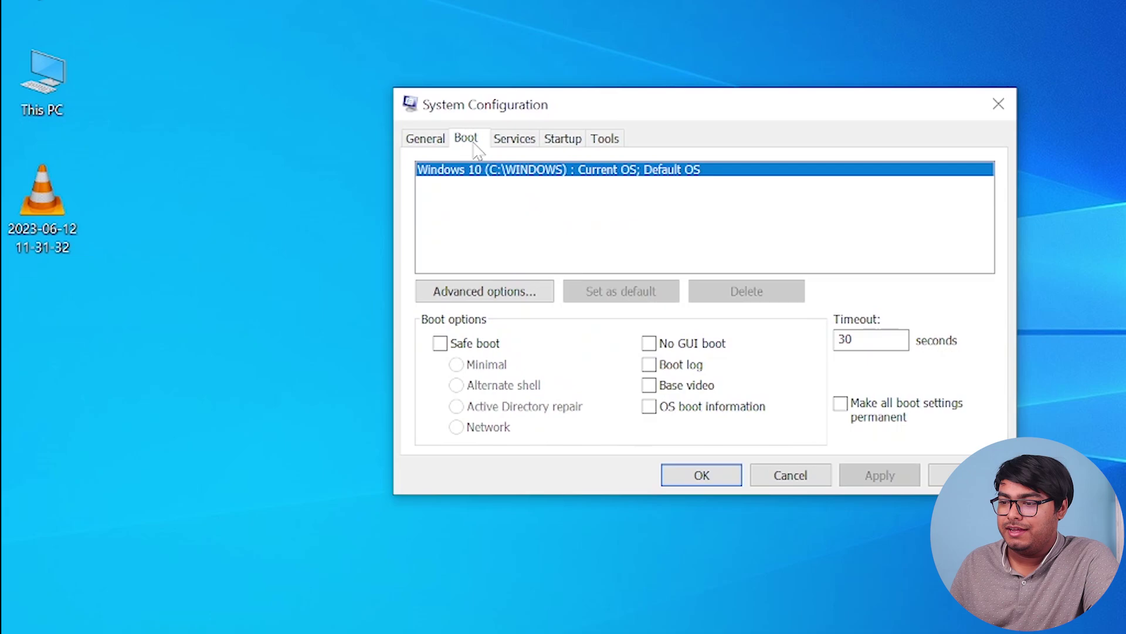
click(493, 291)
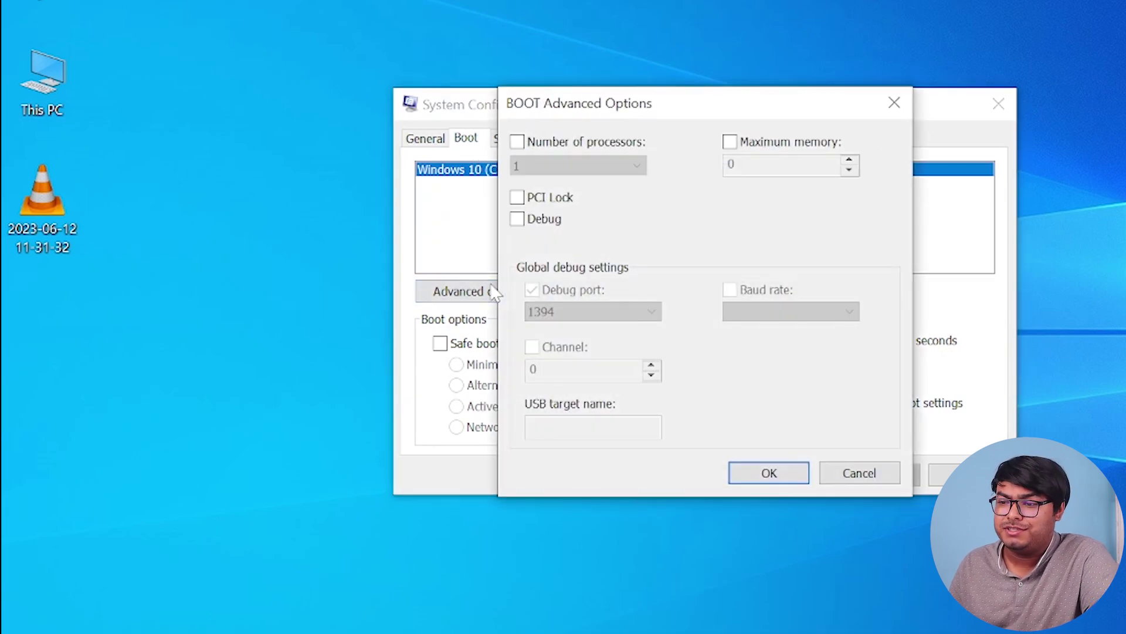
click(767, 146)
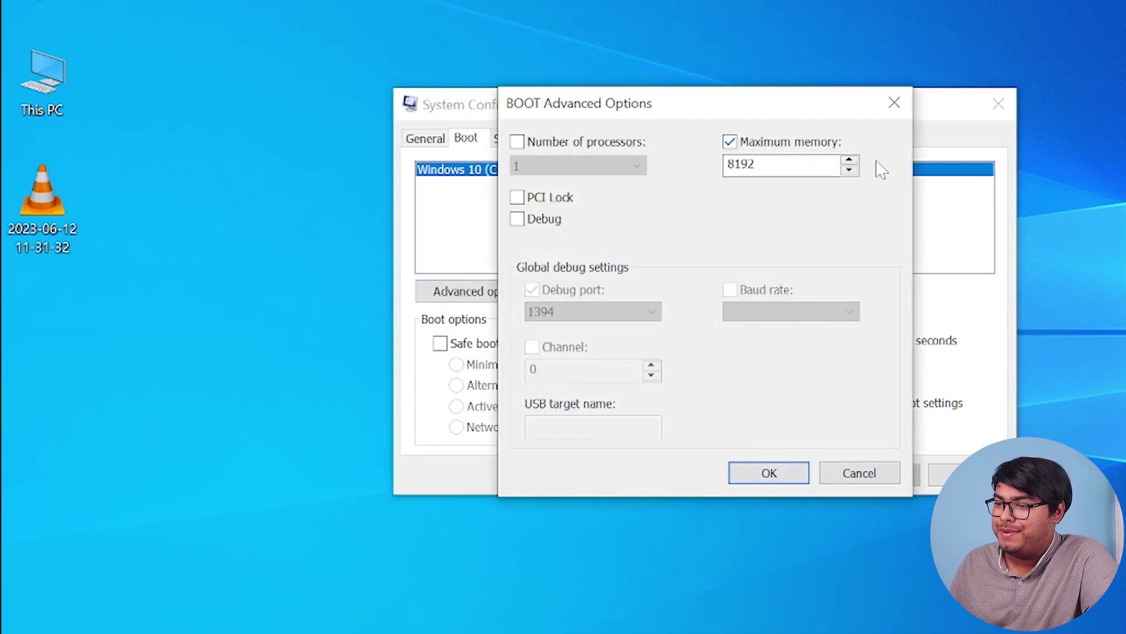
double_click(741, 165)
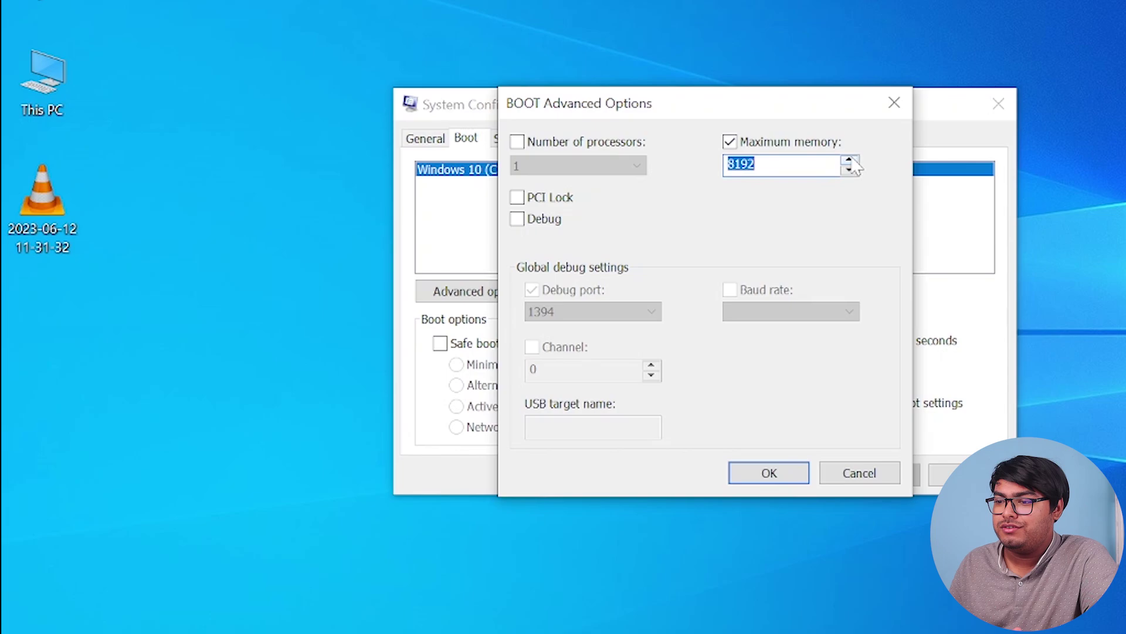
click(770, 474)
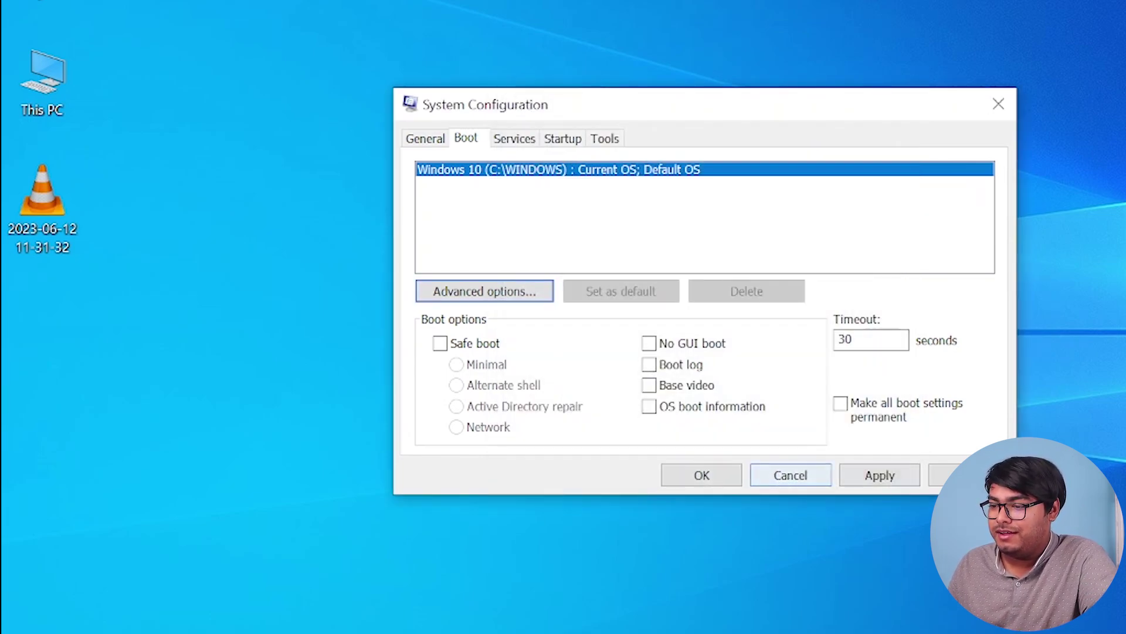
click(878, 474)
click(719, 483)
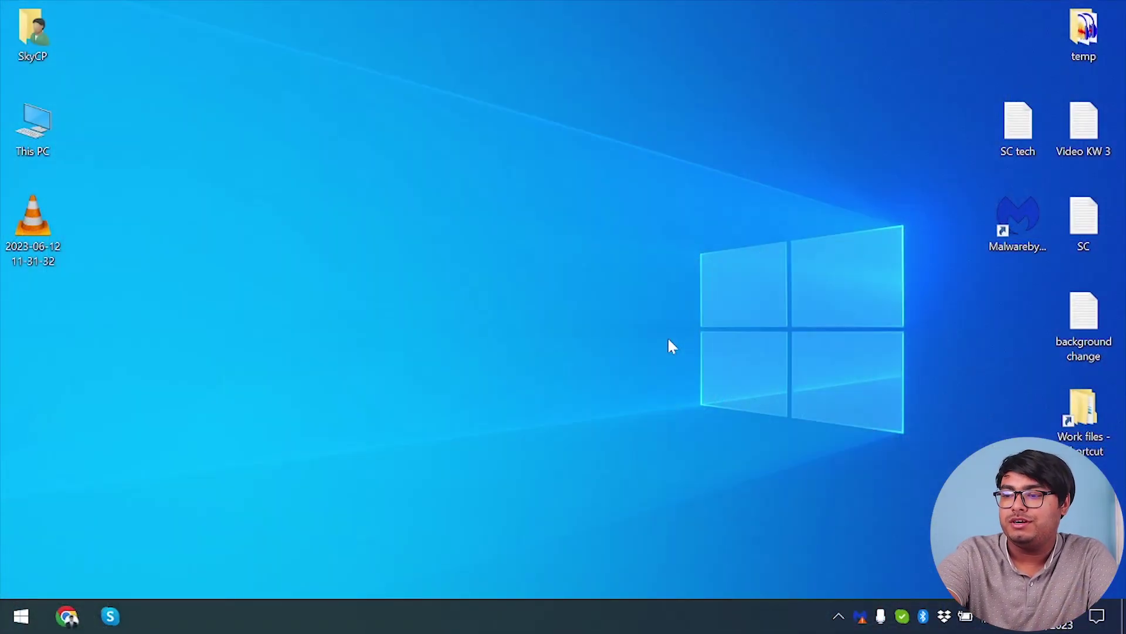
Show This PC in a new File Explorer window and bring up its context menu.
key(super+e)
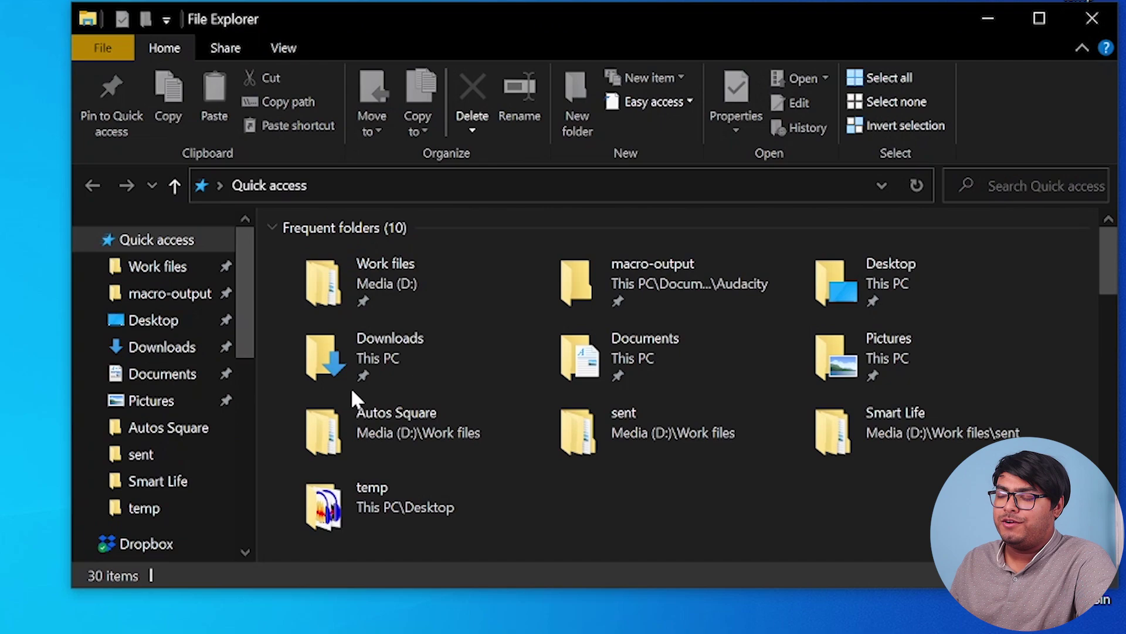
scroll(151, 384, down, 3)
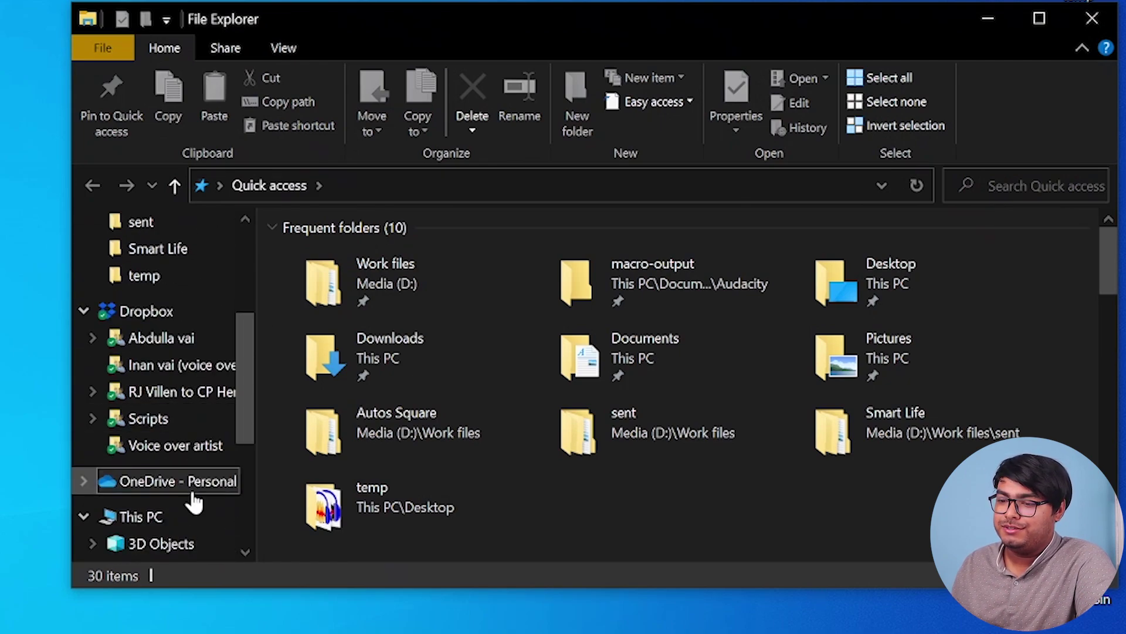
click(147, 516)
scroll(837, 354, down, 2)
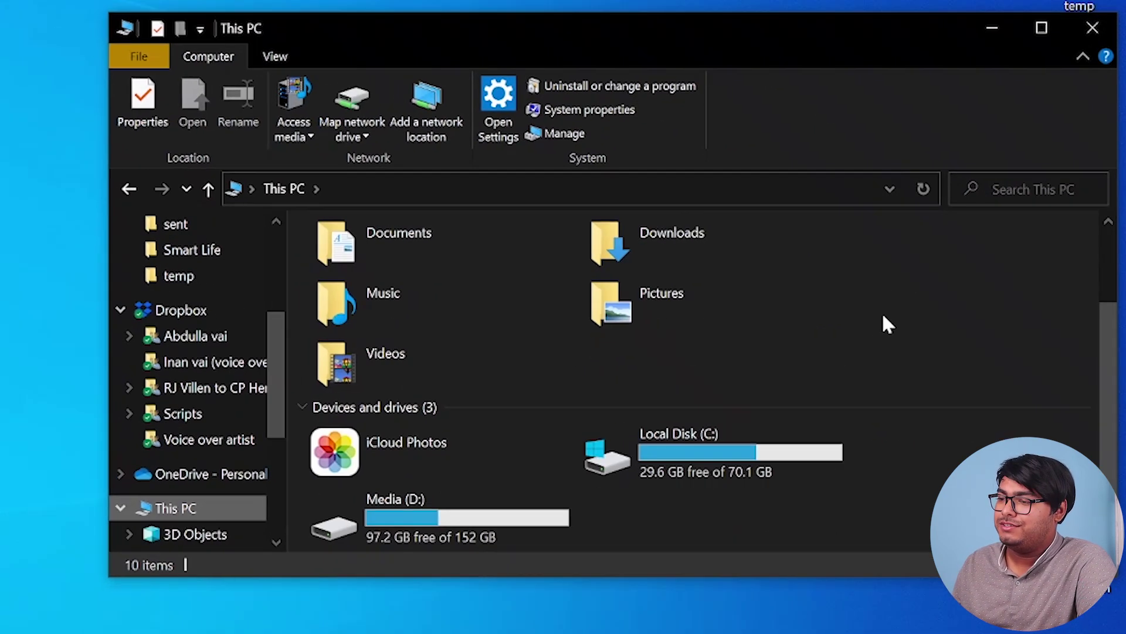
right_click(925, 264)
Reach the Virtual Memory settings through This PC Properties, Advanced system settings and Performance Options.
click(948, 473)
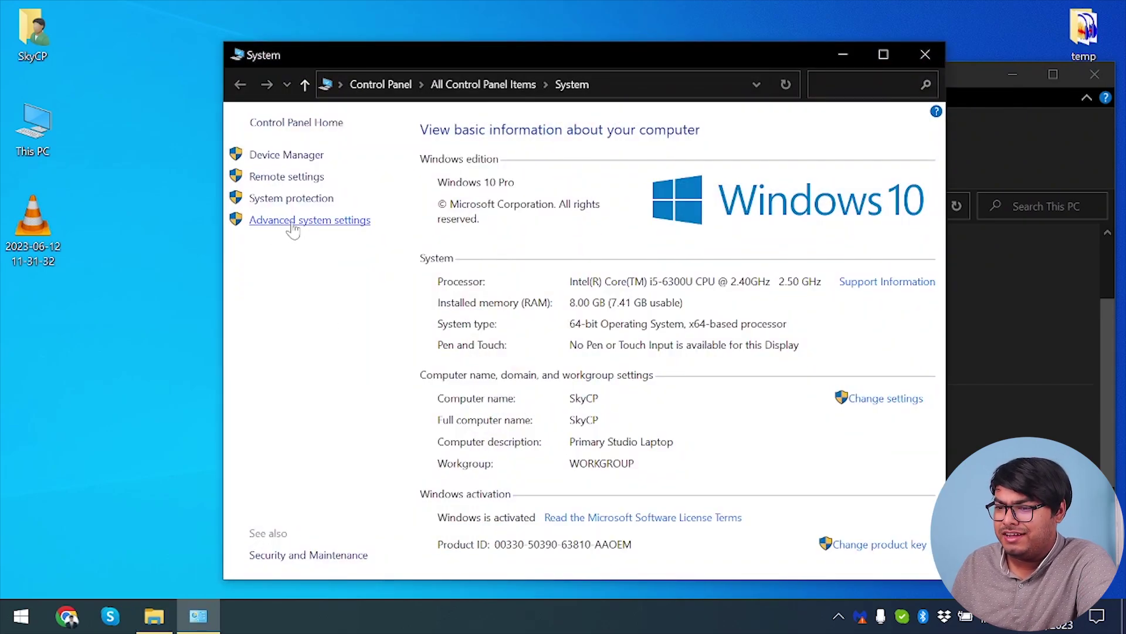
click(292, 221)
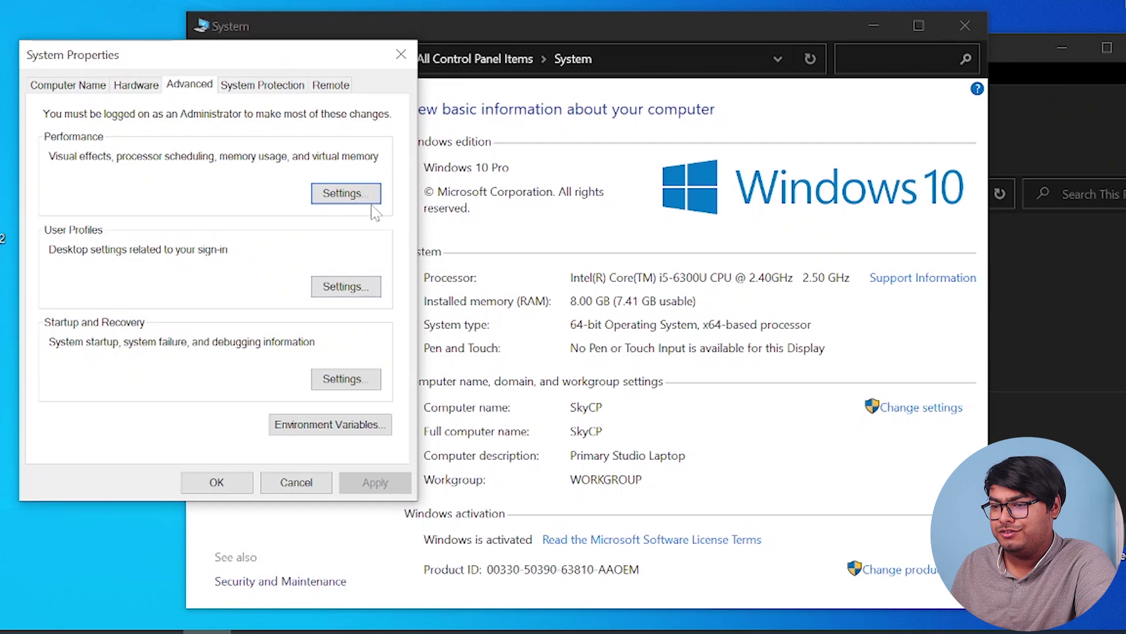
click(346, 194)
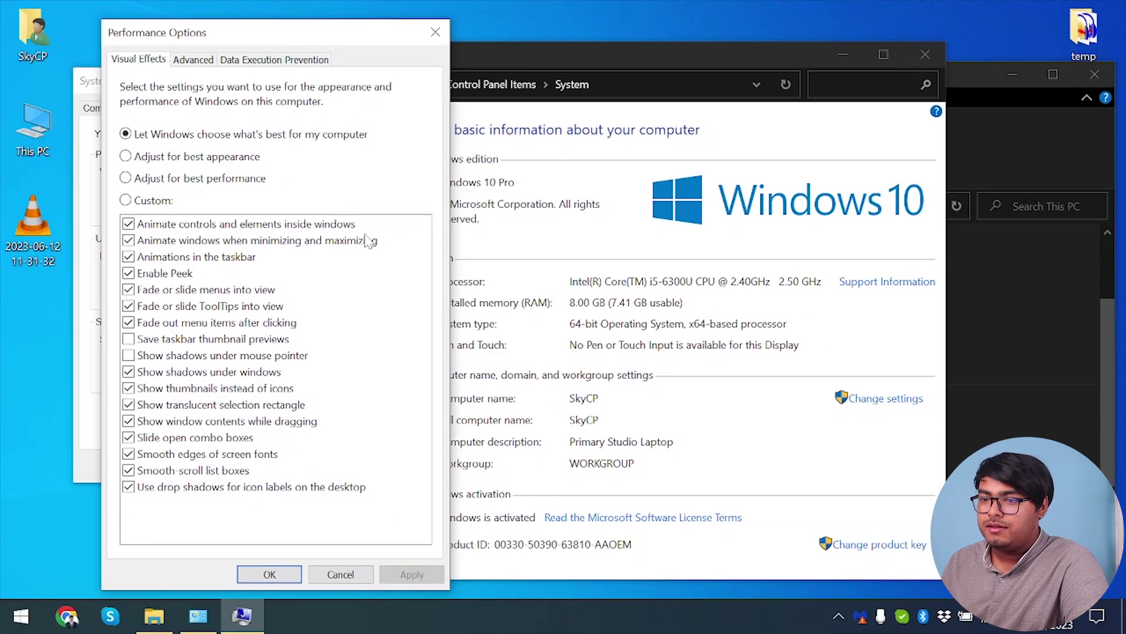
click(199, 64)
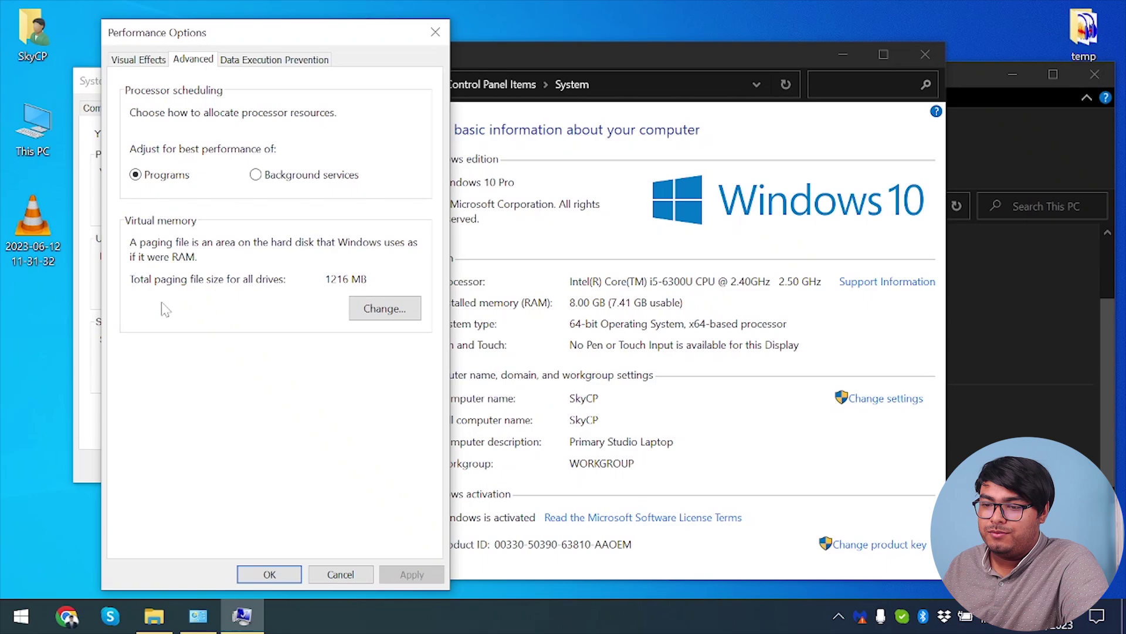
click(385, 308)
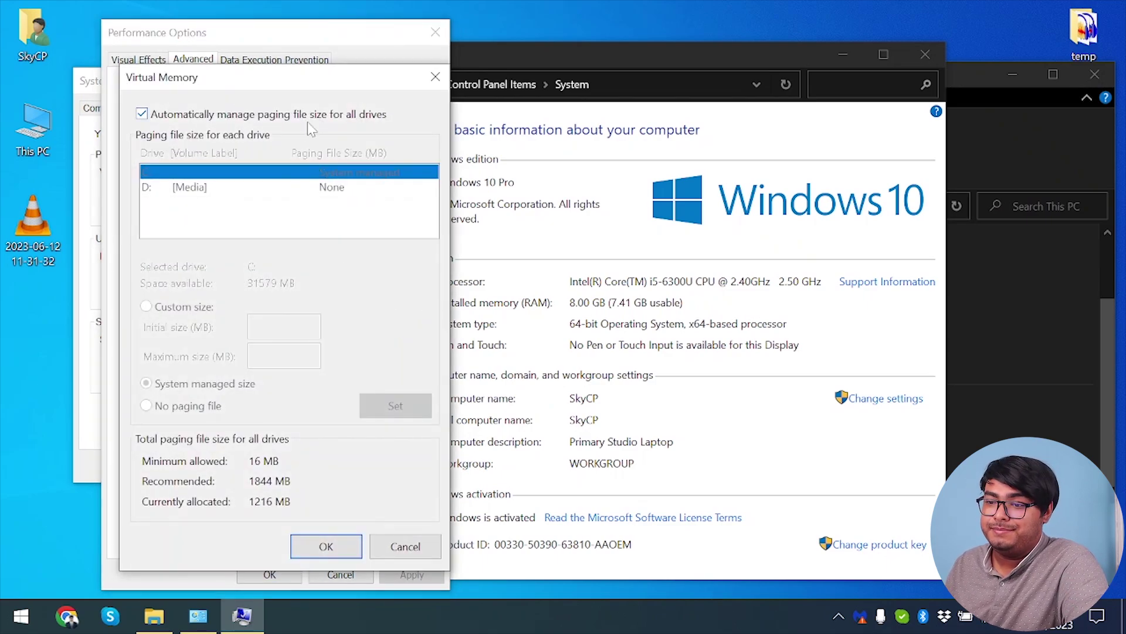
Replace automatic paging with a custom 200–5120 MB paging file on C:, accepting the warnings.
click(347, 117)
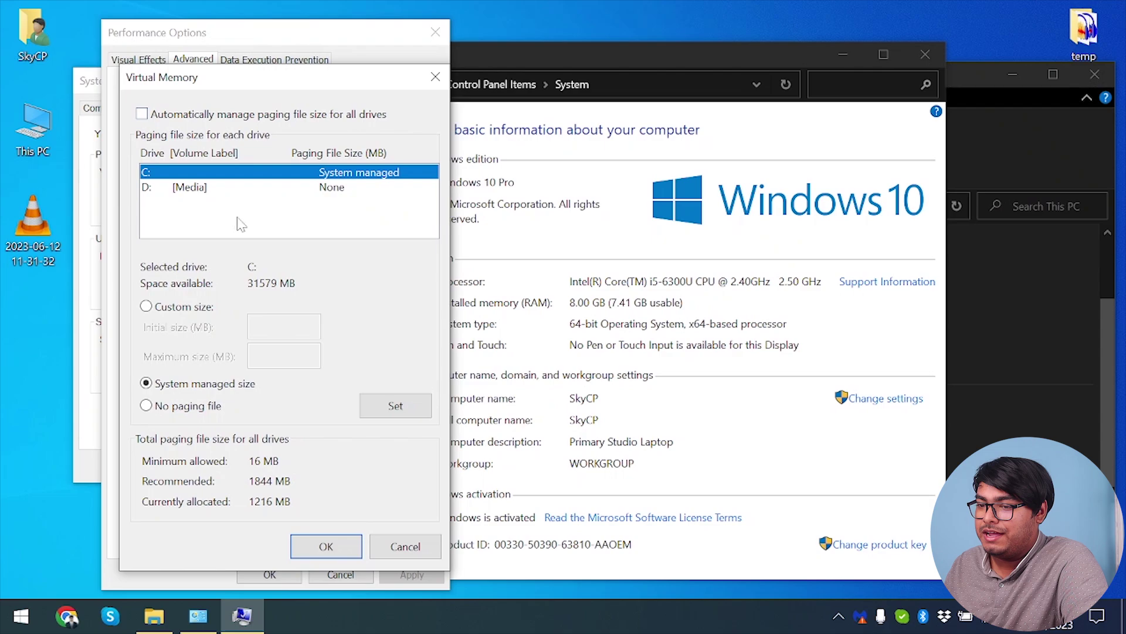
click(194, 308)
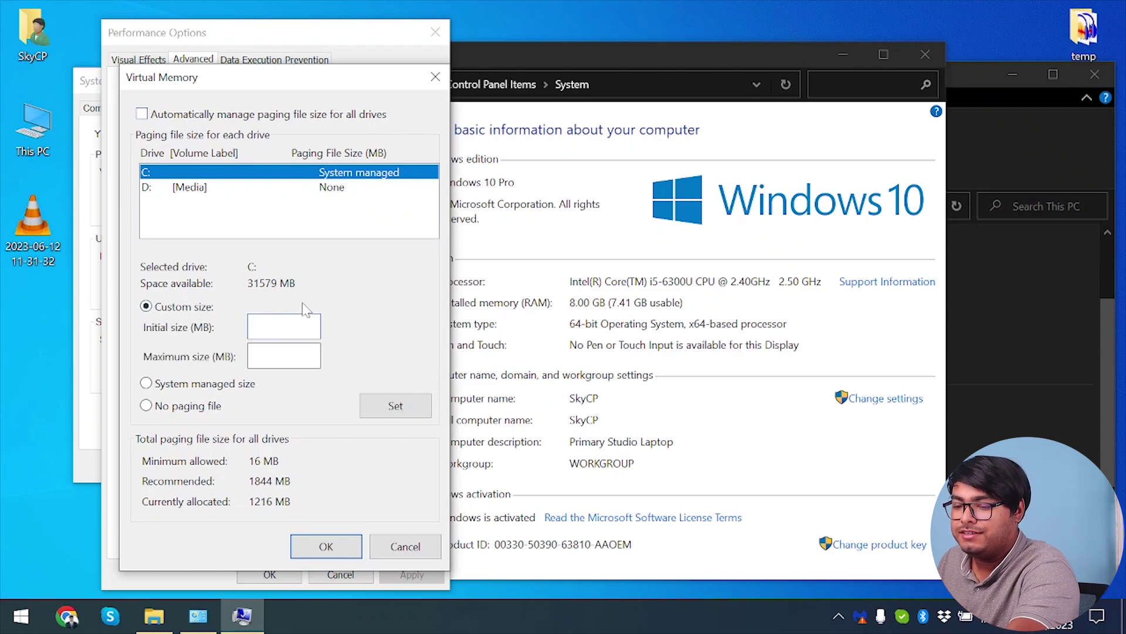
key(Tab)
text(200)
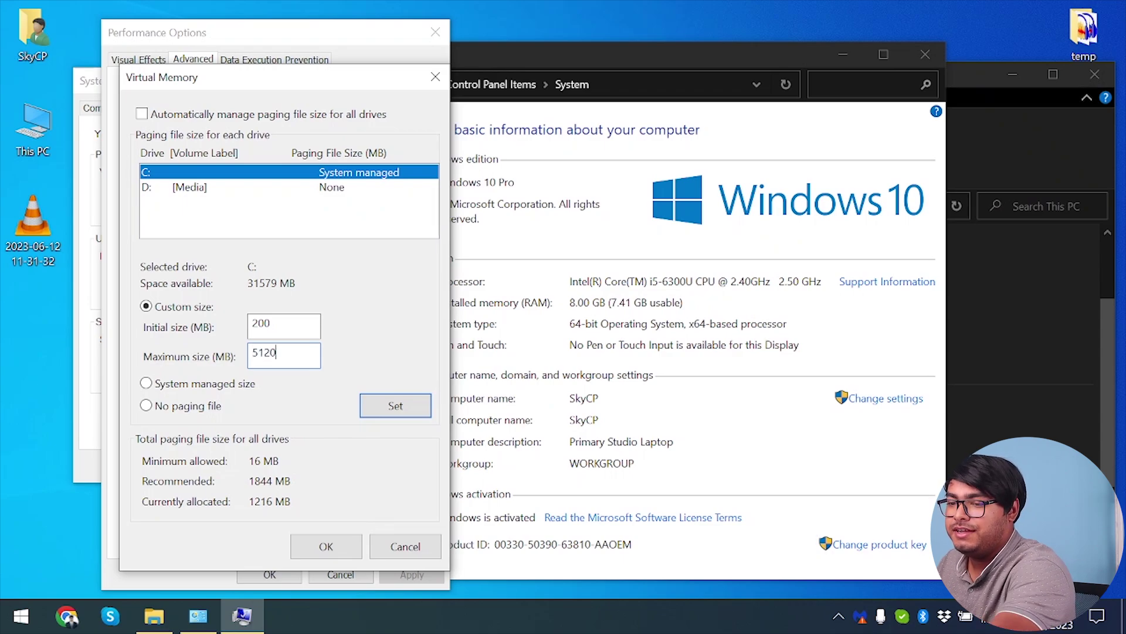
click(392, 405)
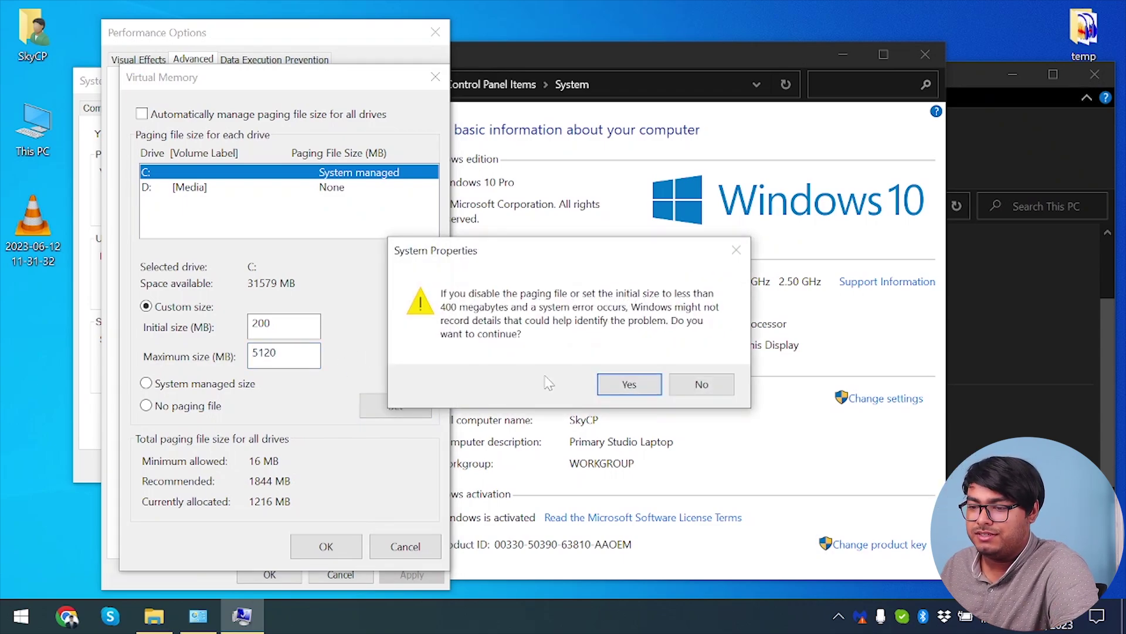
click(630, 384)
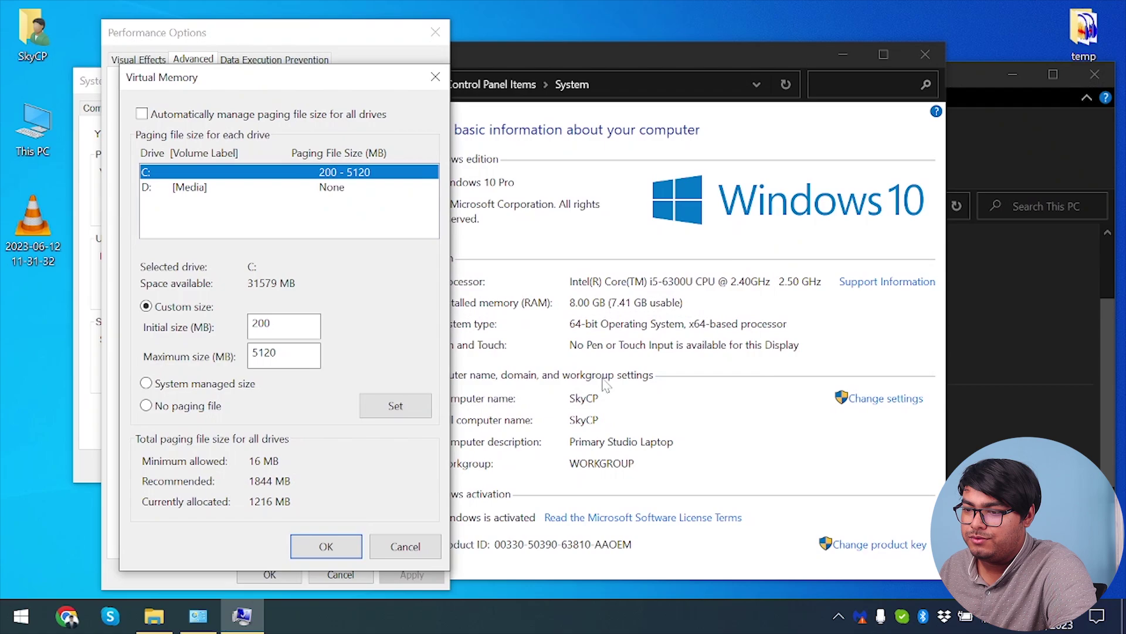
click(323, 543)
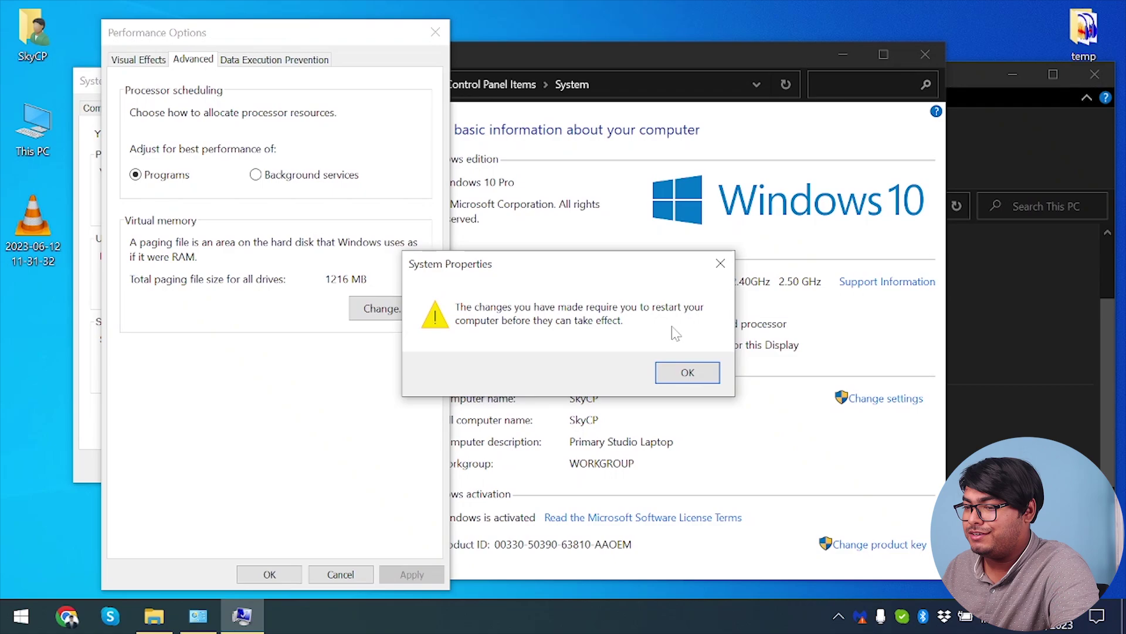
click(688, 373)
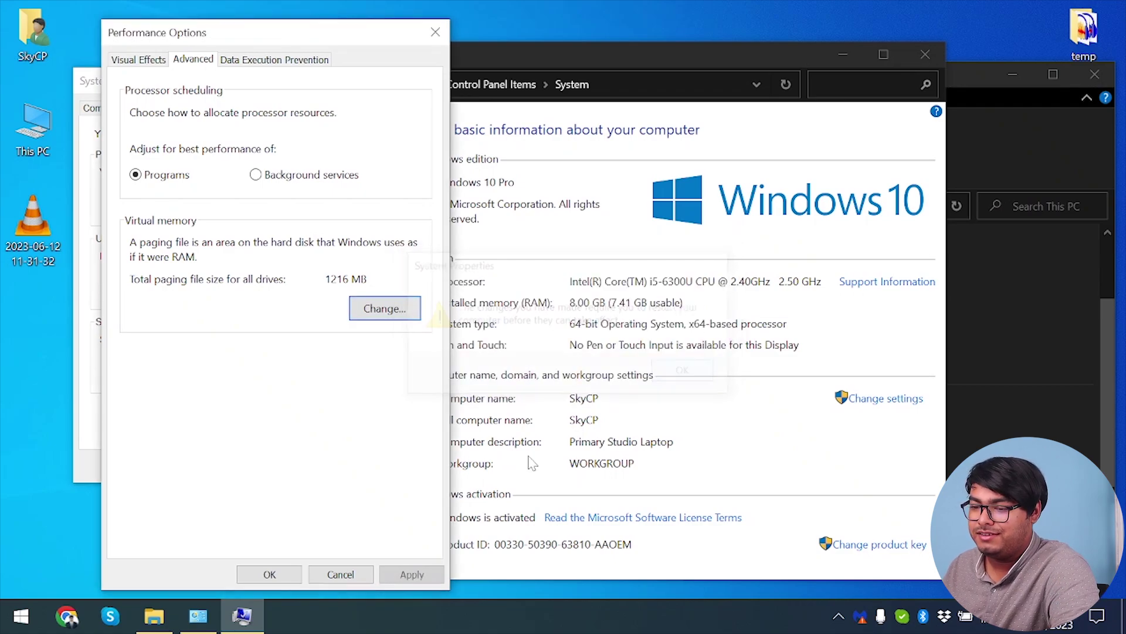
Confirm Performance Options and System Properties, choose Restart Later, and close the System and This PC windows.
click(404, 574)
click(271, 574)
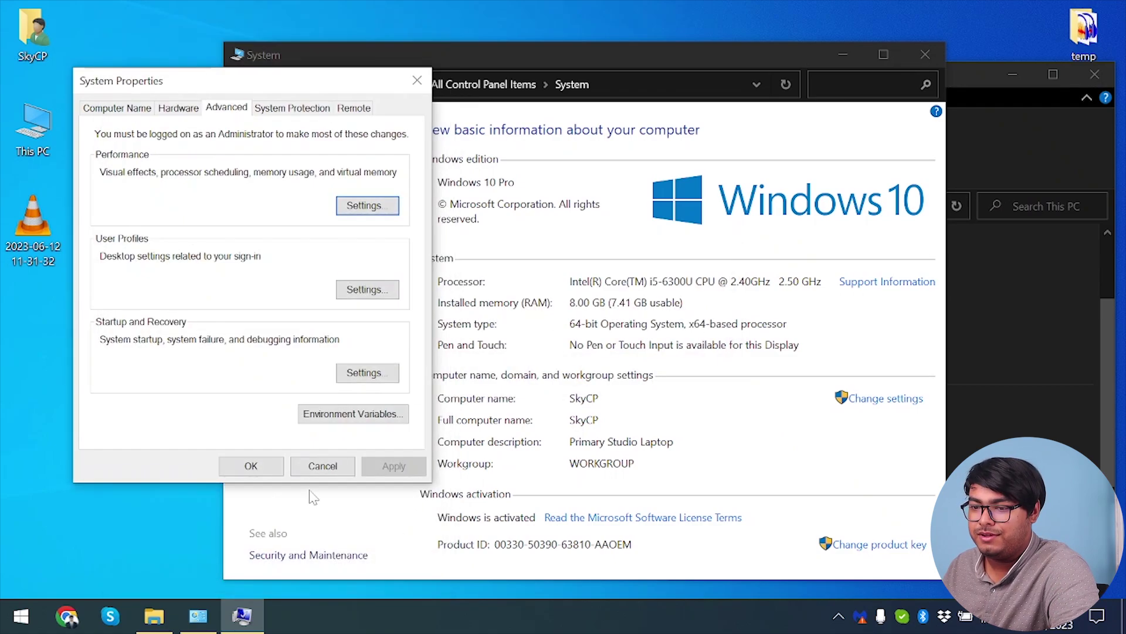
click(267, 469)
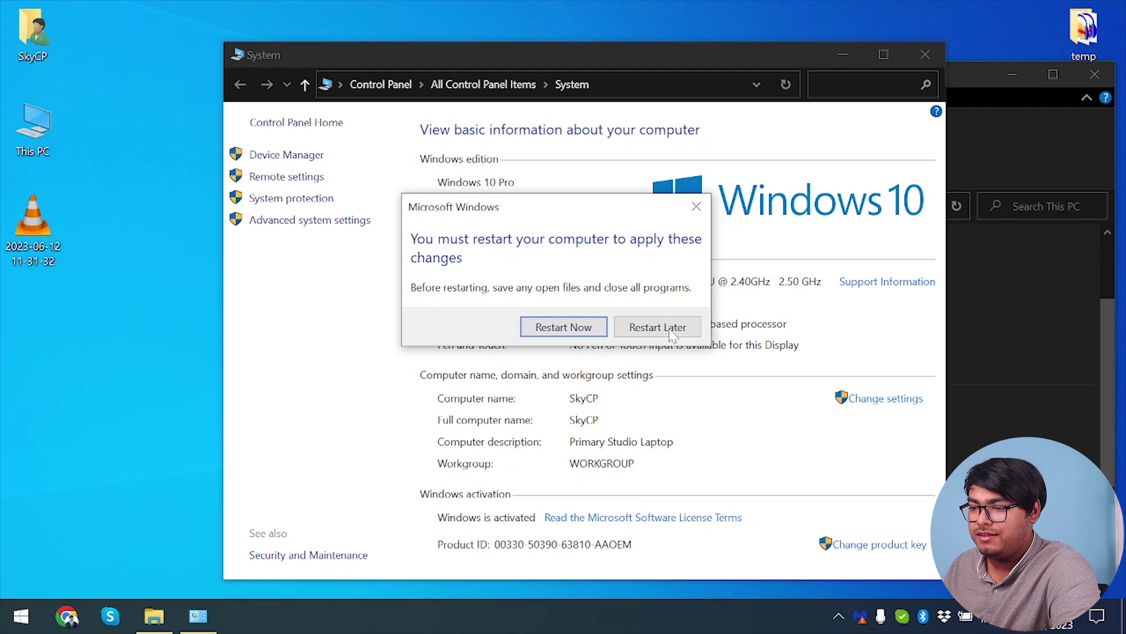
click(660, 327)
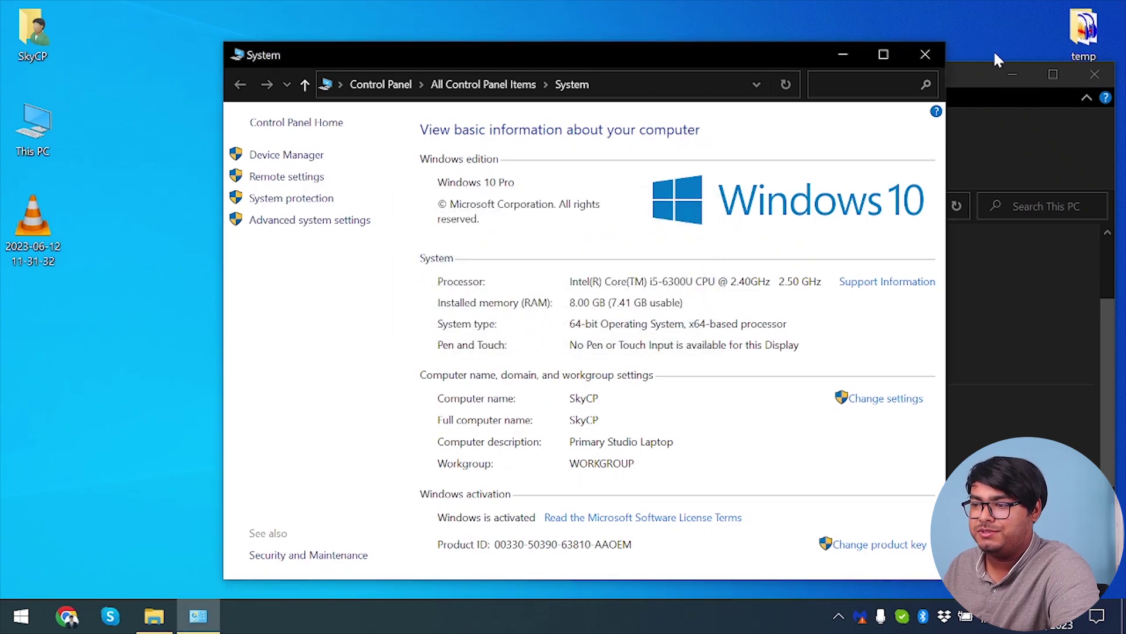
click(927, 54)
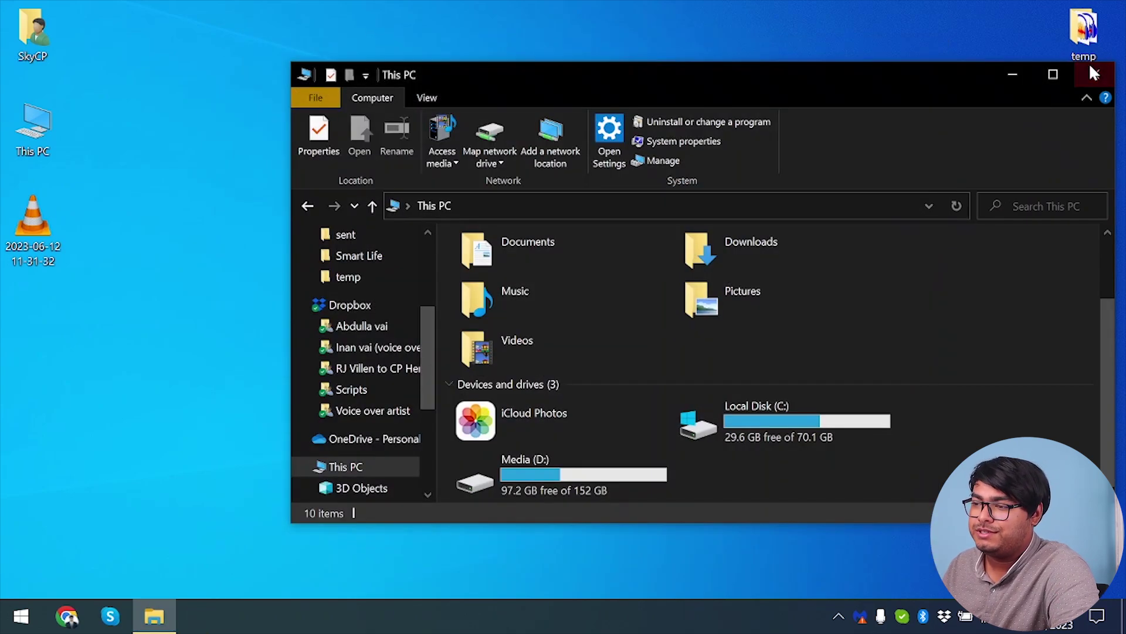
click(1094, 72)
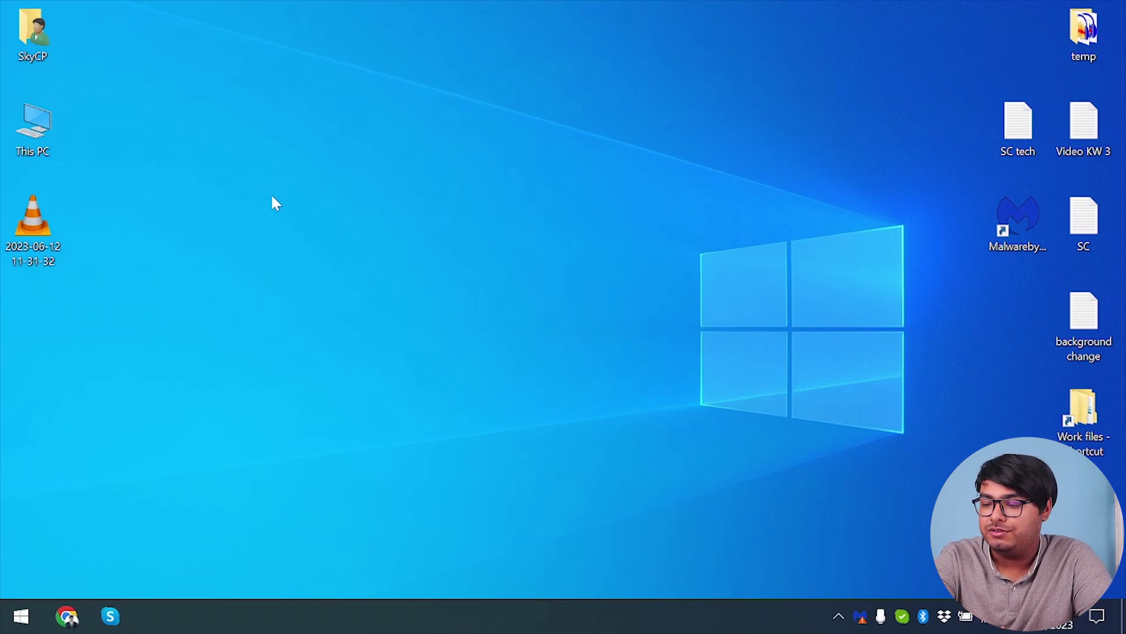
Start a Check for updates on the Windows Update page under Update & Security.
key(super+i)
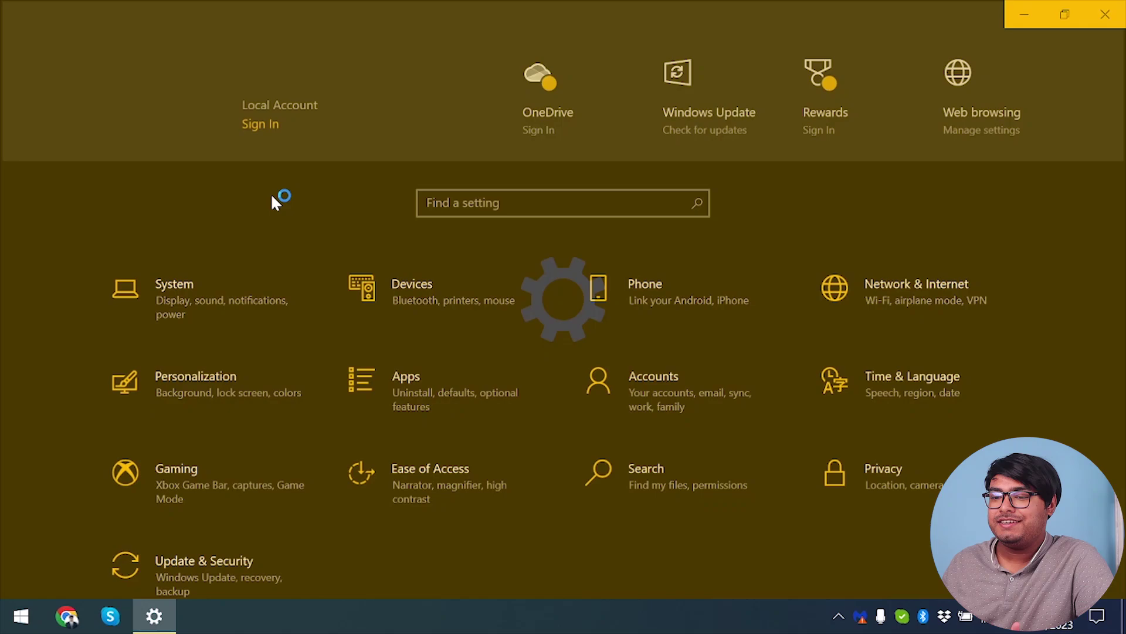
scroll(244, 432, down, 1)
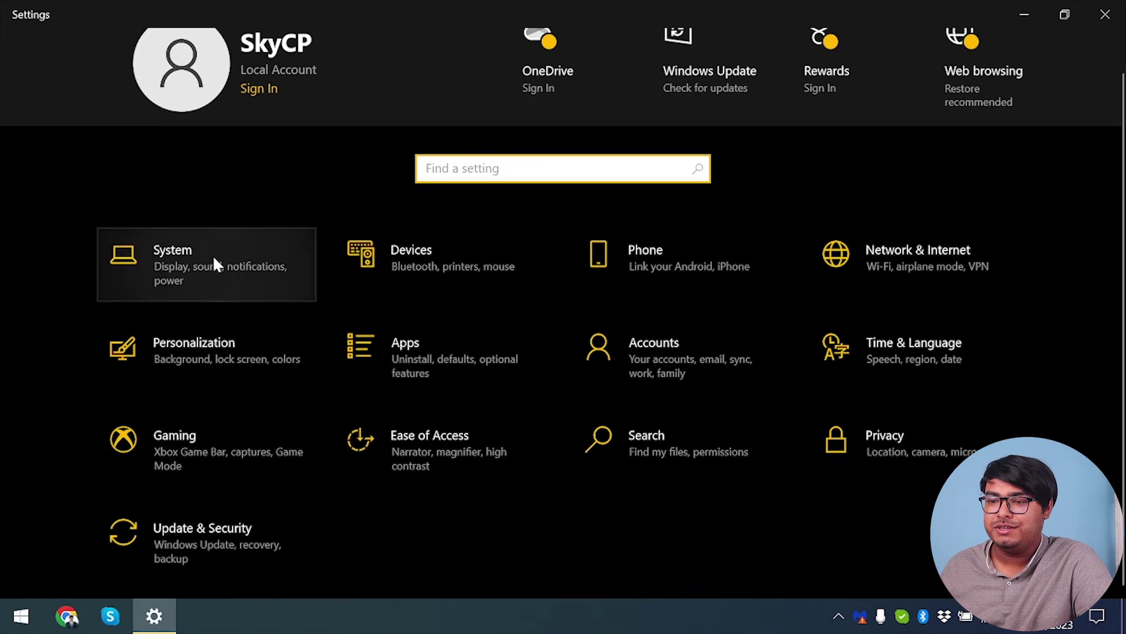
click(192, 523)
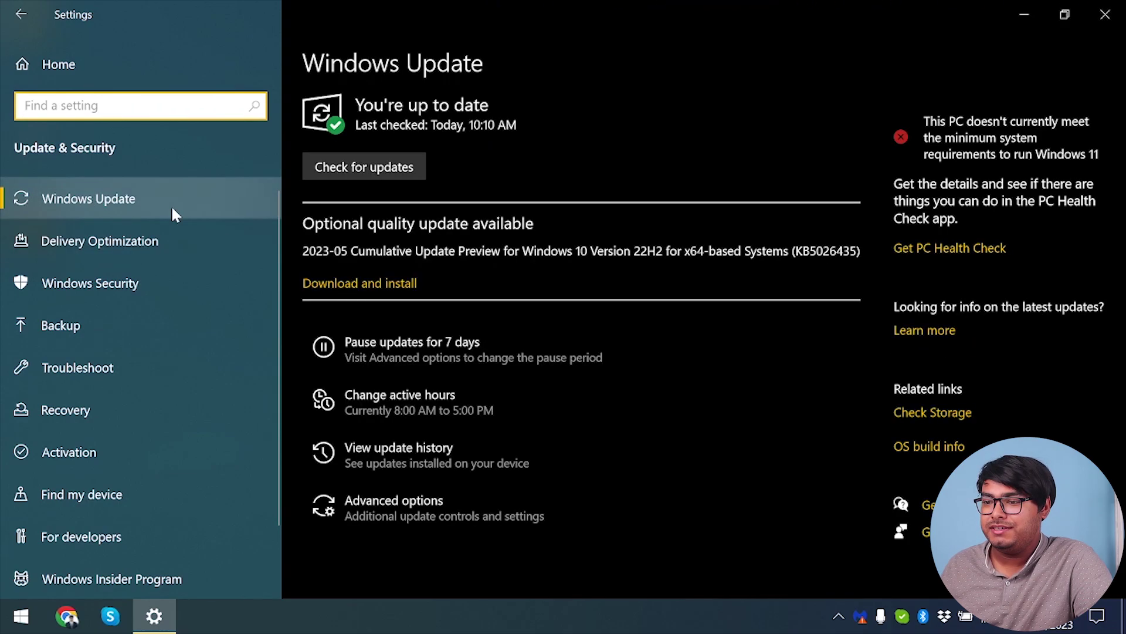
click(382, 168)
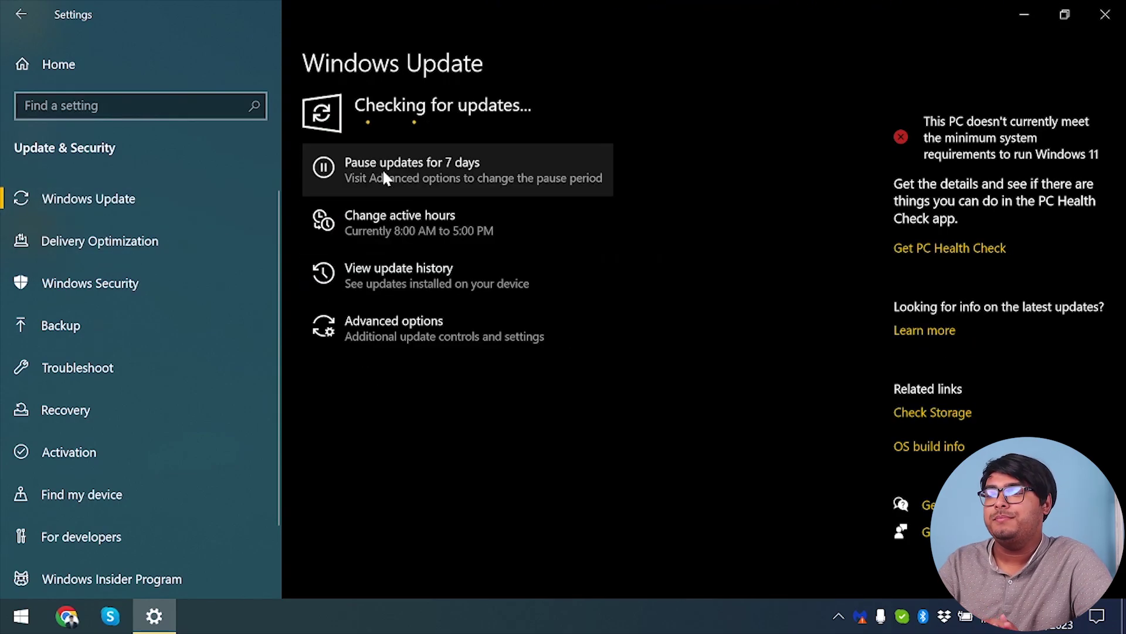